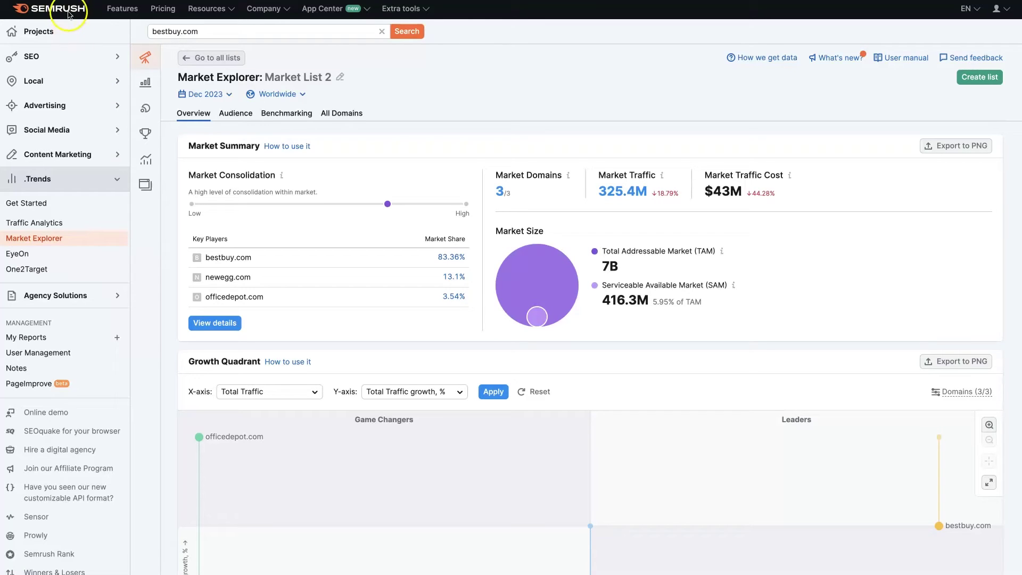
- Go to the Market Explorer start page under Trends
left_click(462, 86)
left_click(644, 150)
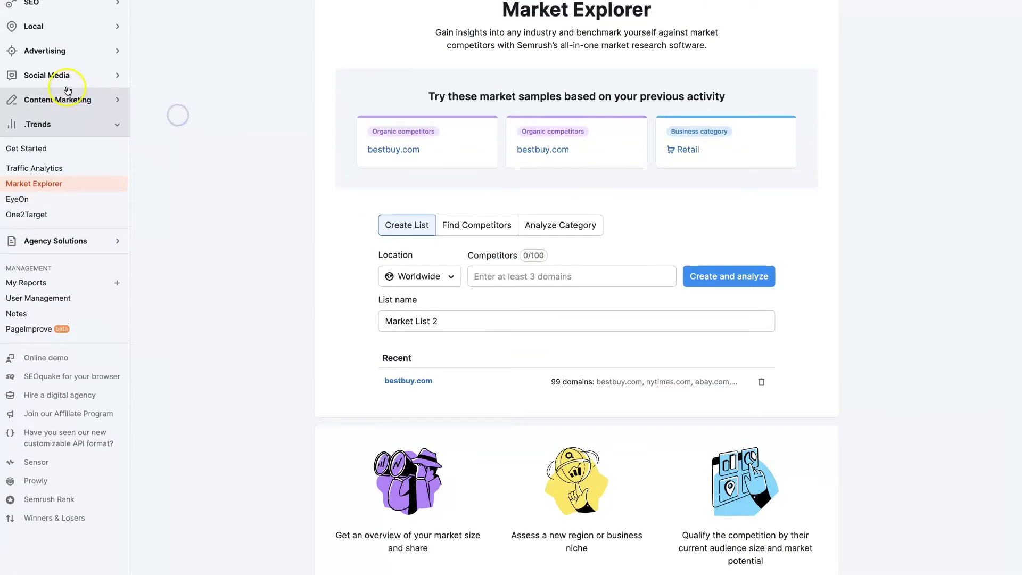
scroll(66, 80, "up", 2)
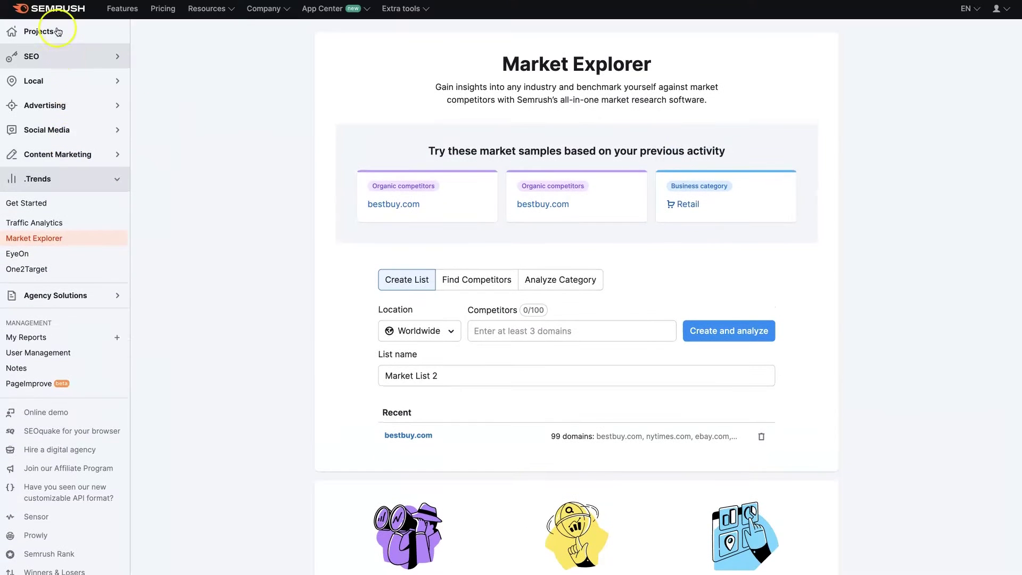
left_click(117, 179)
left_click(116, 179)
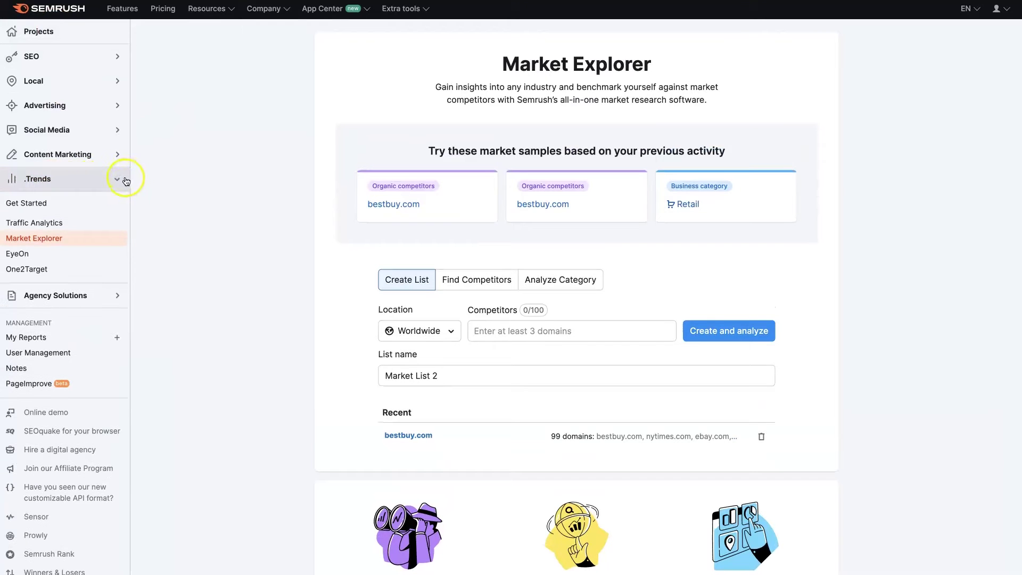
left_click(53, 245)
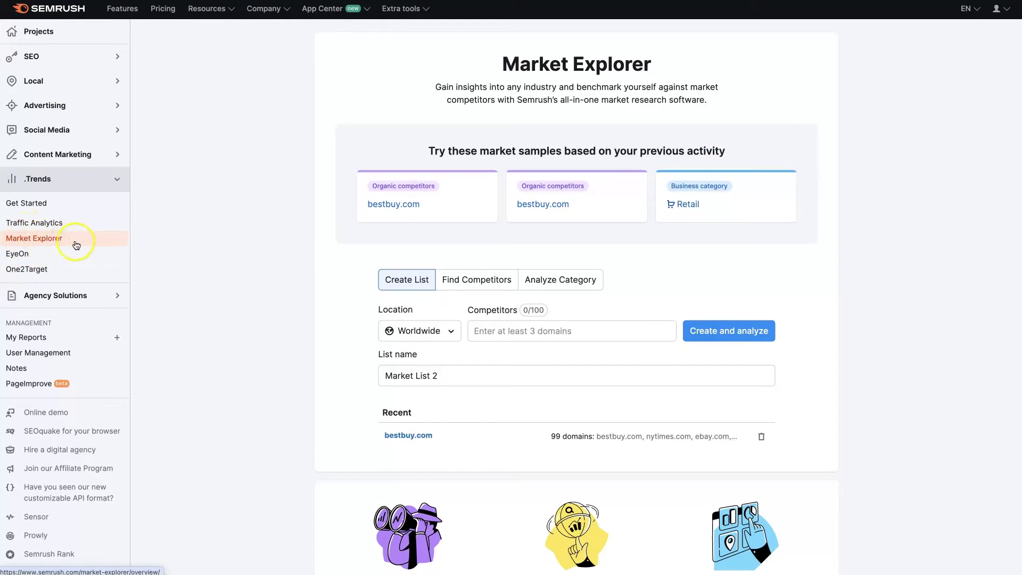
scroll(242, 252, "down", 2)
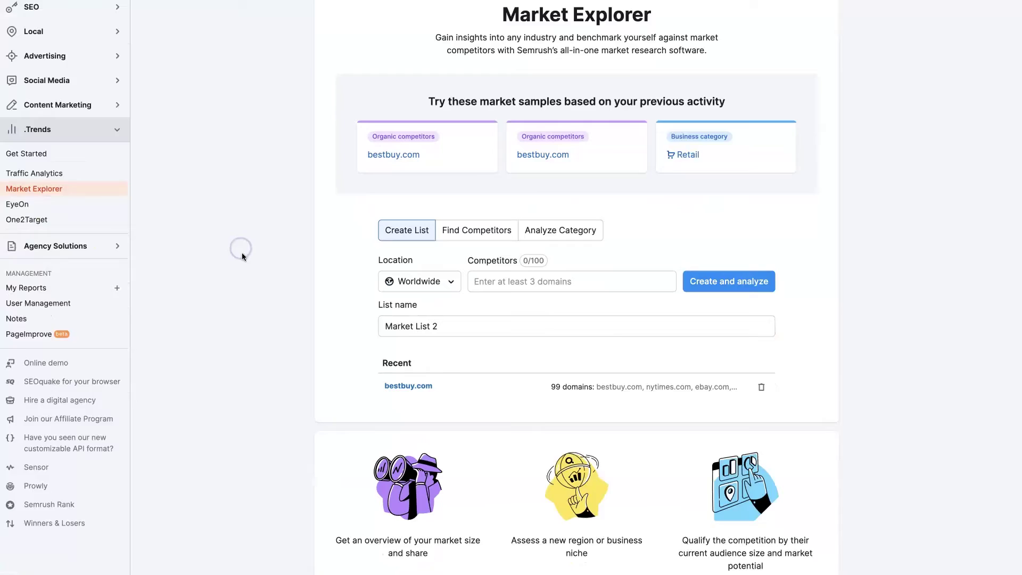
- Add bestbuy.com and newegg.com as competitors in the new market list
left_click(550, 234)
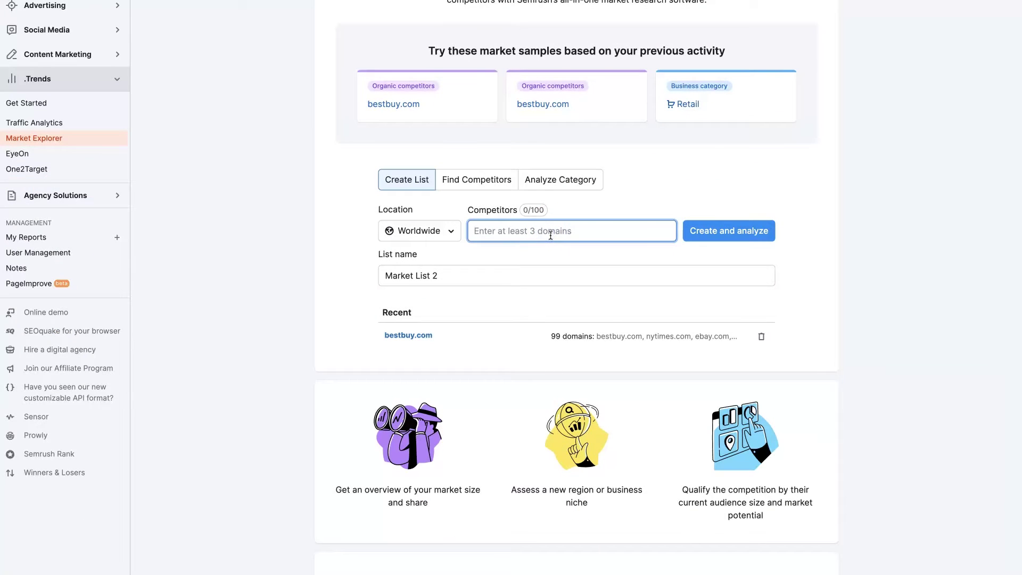
type("b")
key("BackSpace")
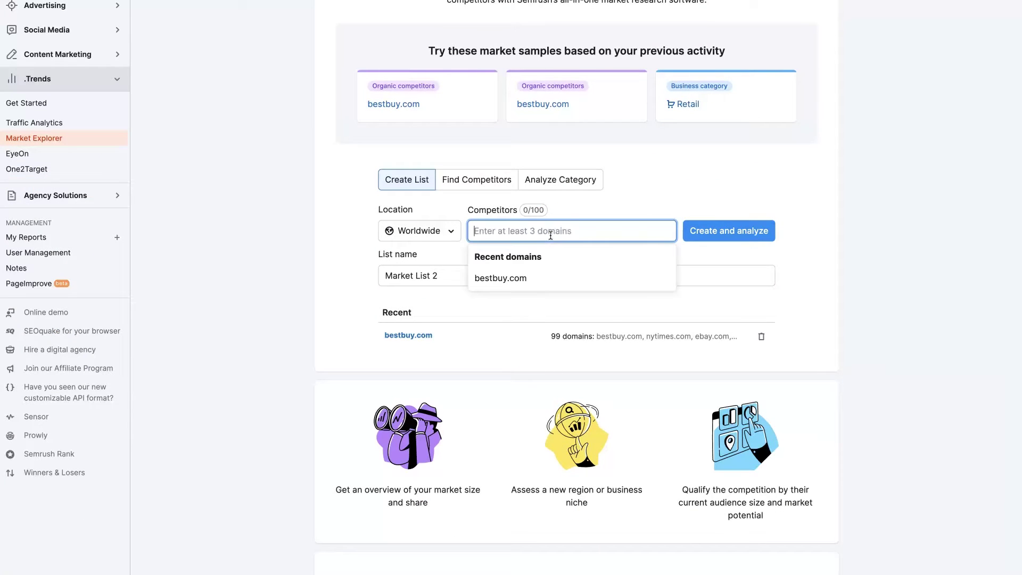
type("best")
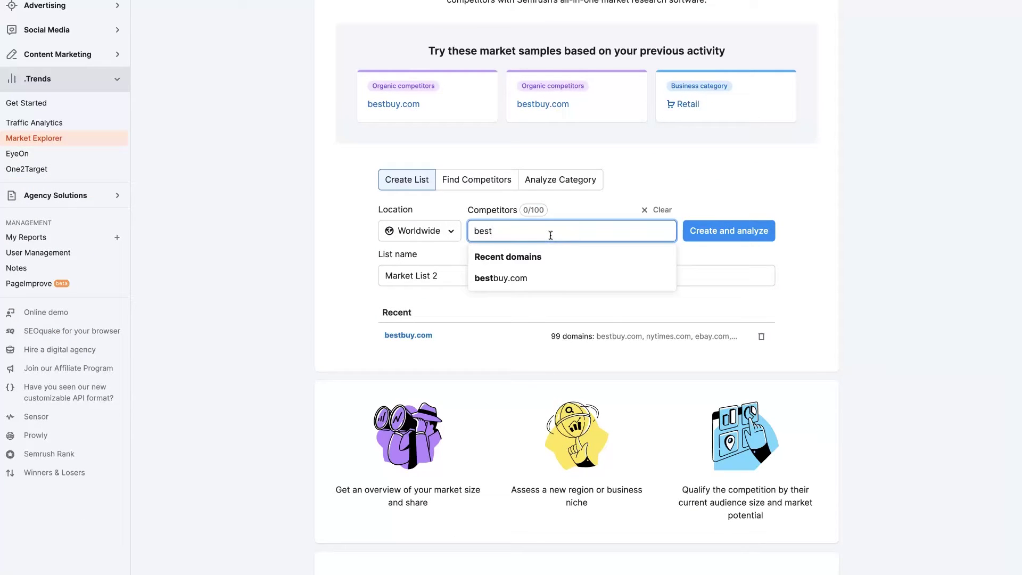
left_click(541, 276)
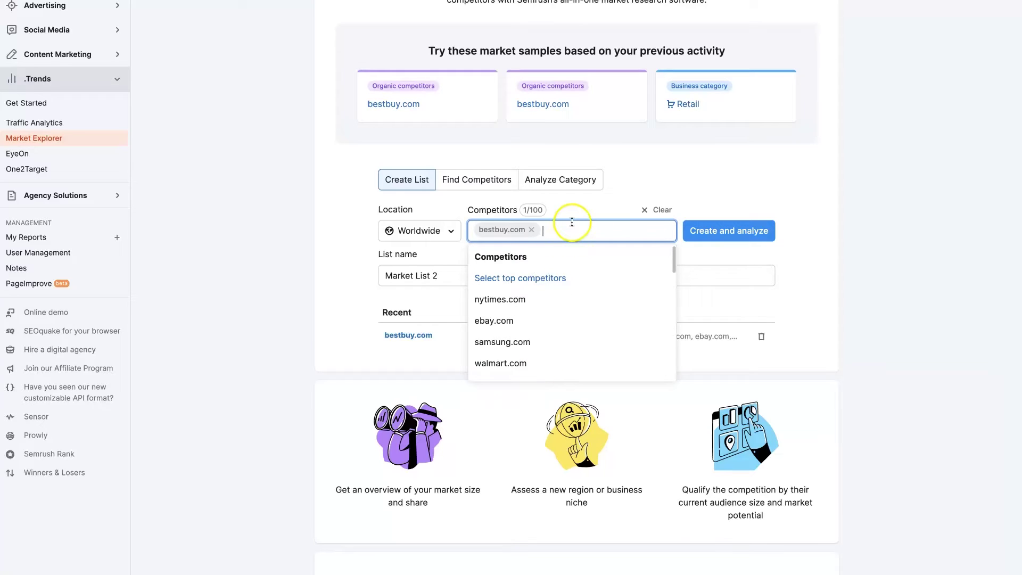
type("n")
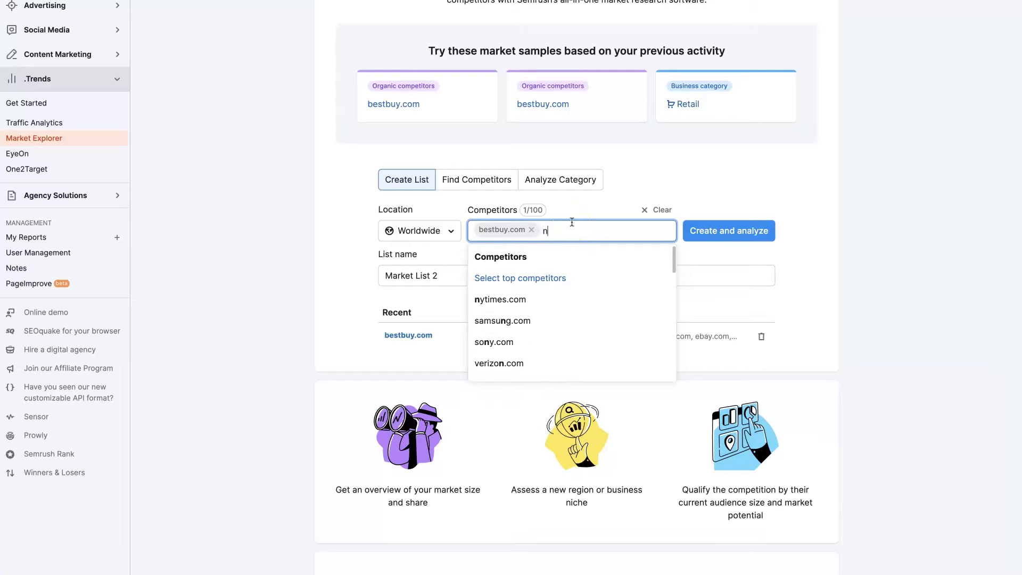
type("ewegg.com")
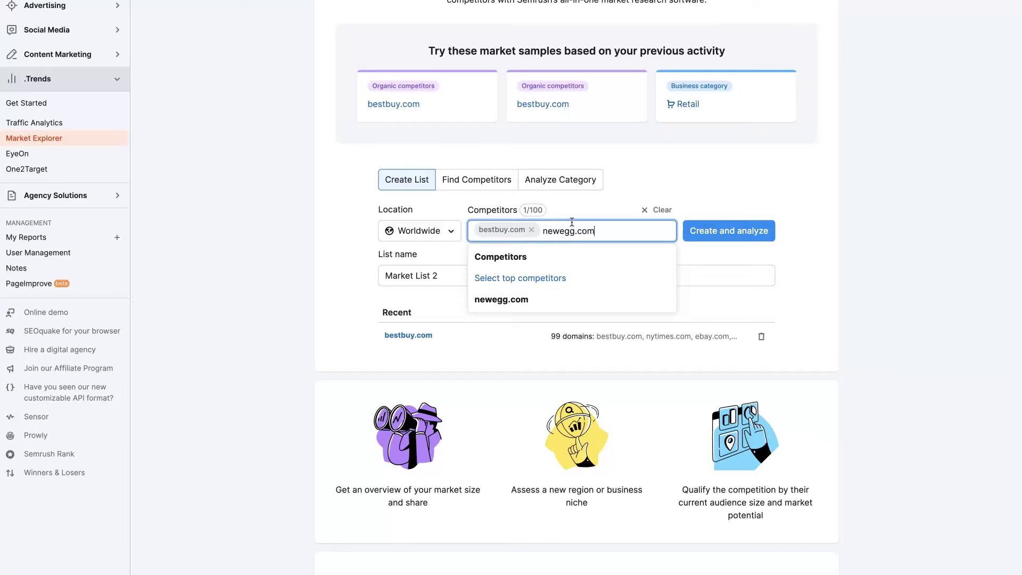
key("Return")
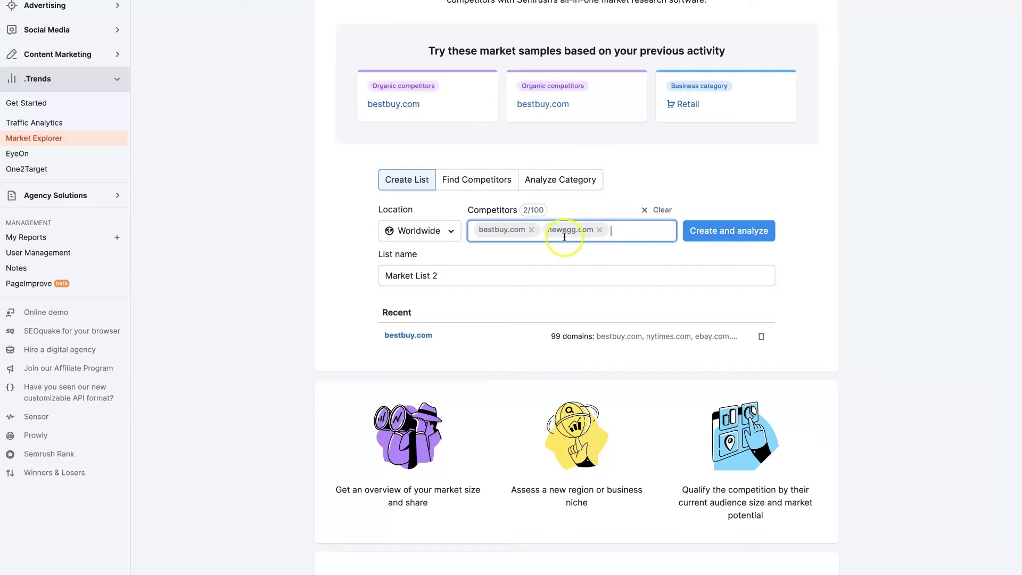
left_click(531, 211)
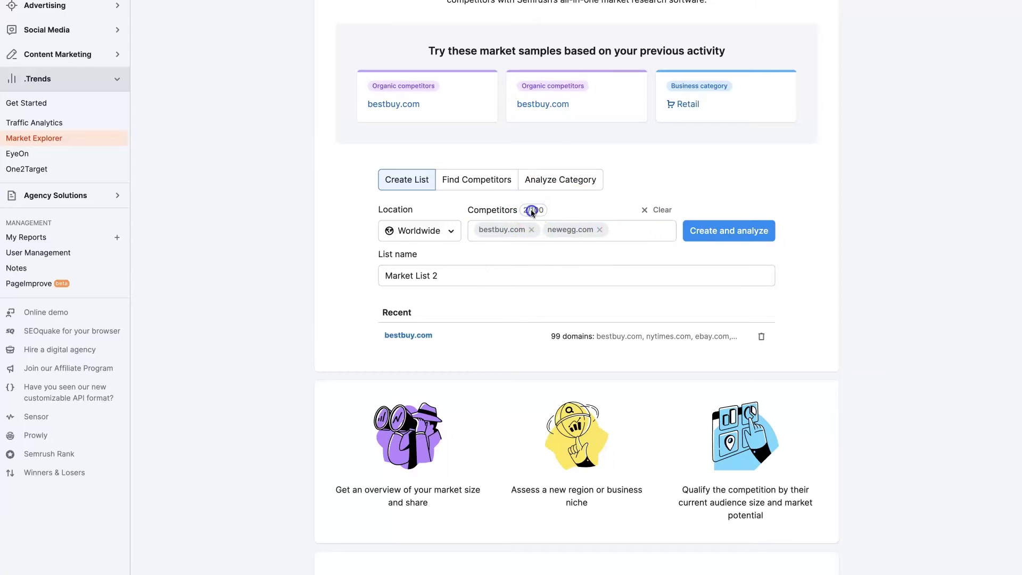
left_click(539, 213)
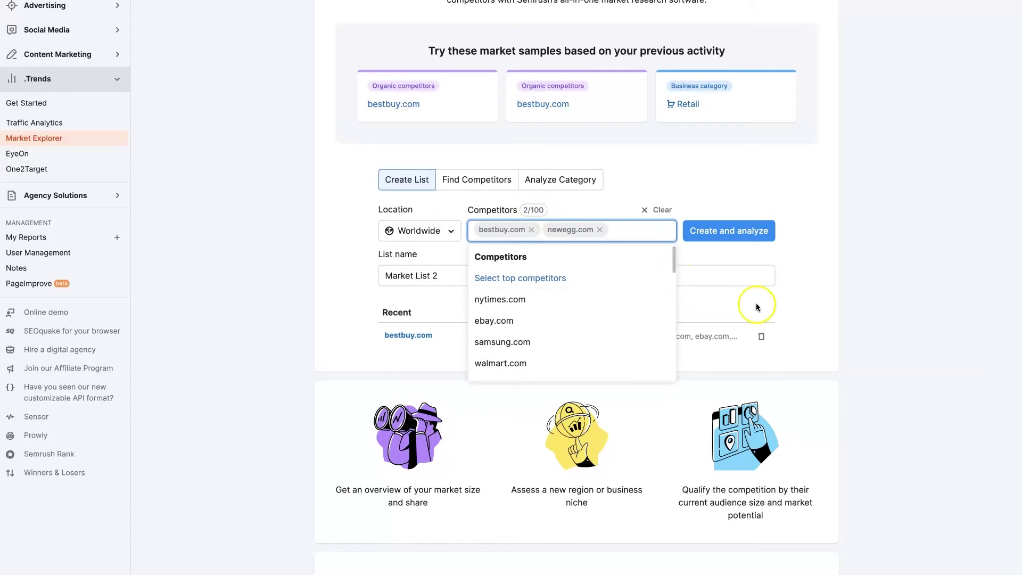
left_click(839, 246)
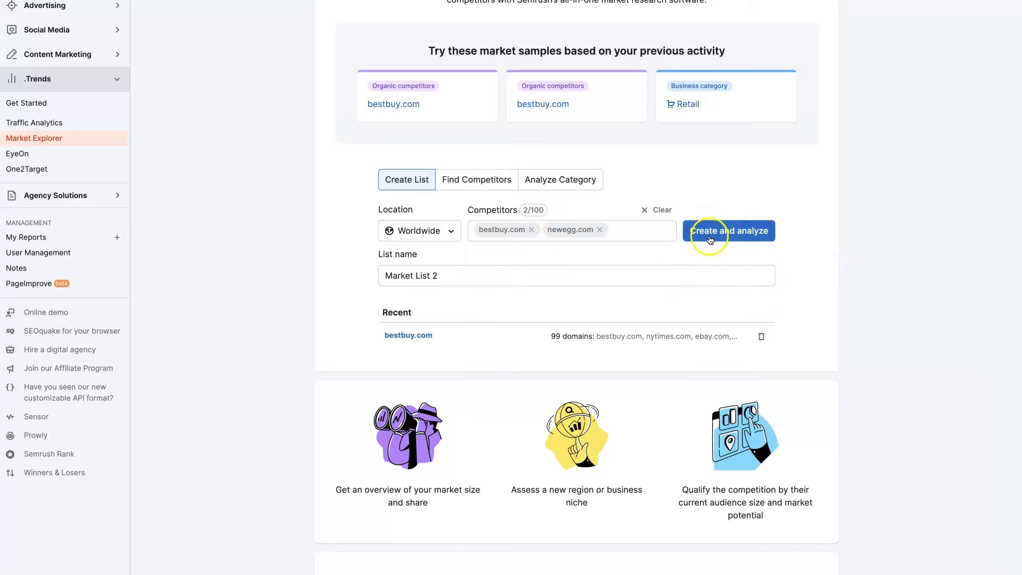
- Create and analyze the list, then read the market consolidation and Market Traffic Cost tooltips
left_click(710, 239)
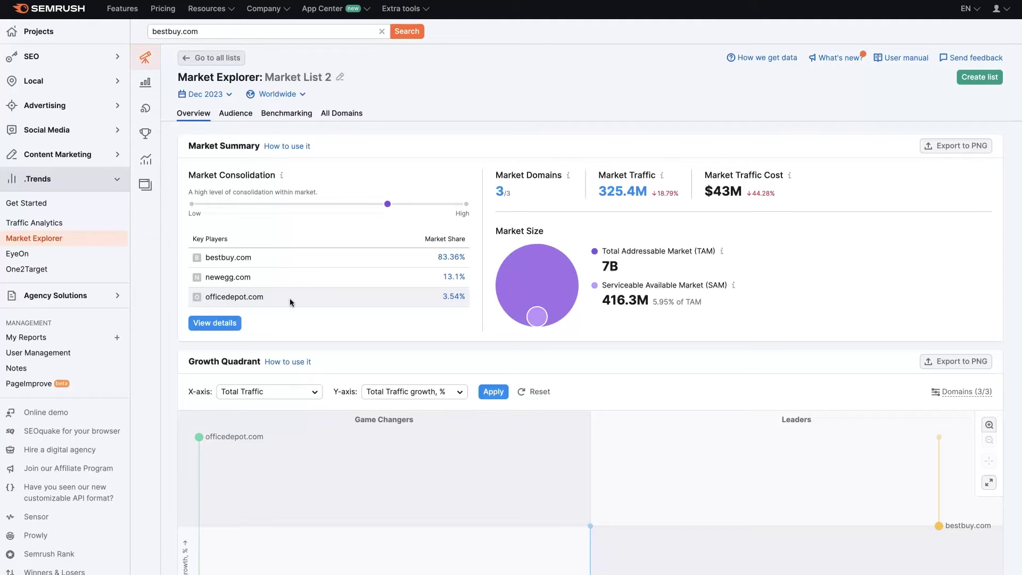
mouse_move(390, 208)
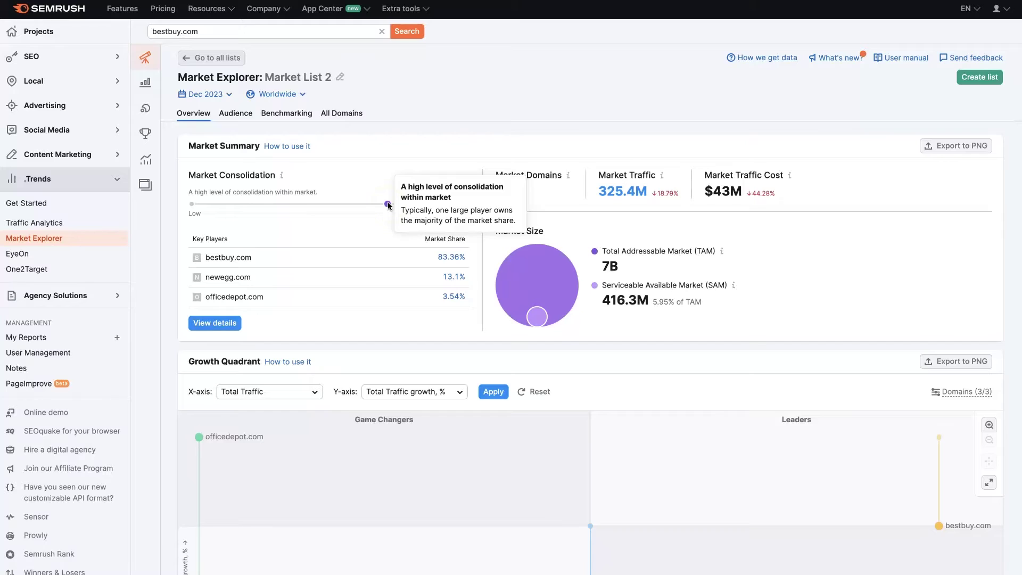
left_click(366, 213)
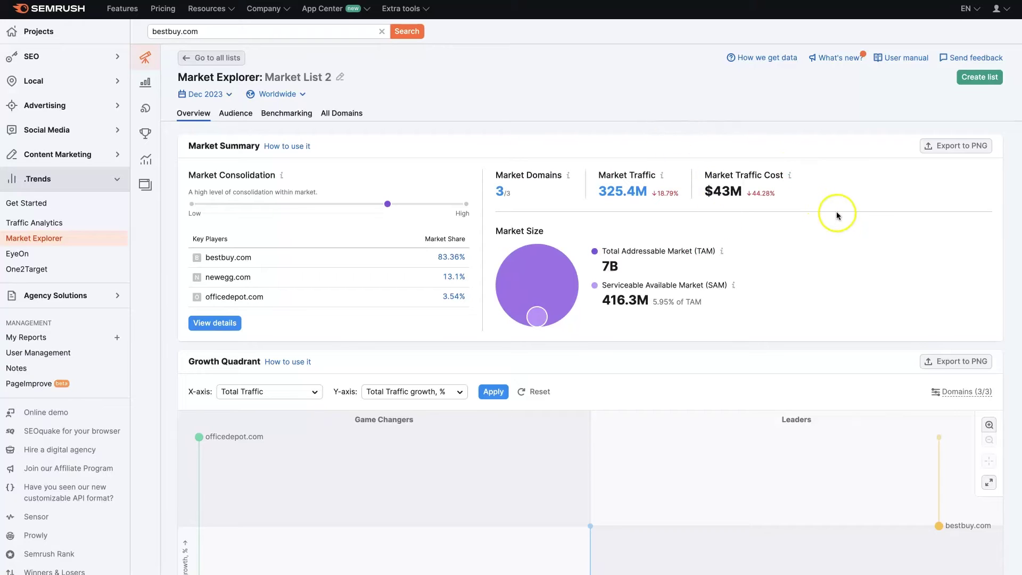
mouse_move(790, 175)
scroll(695, 328, "down", 3)
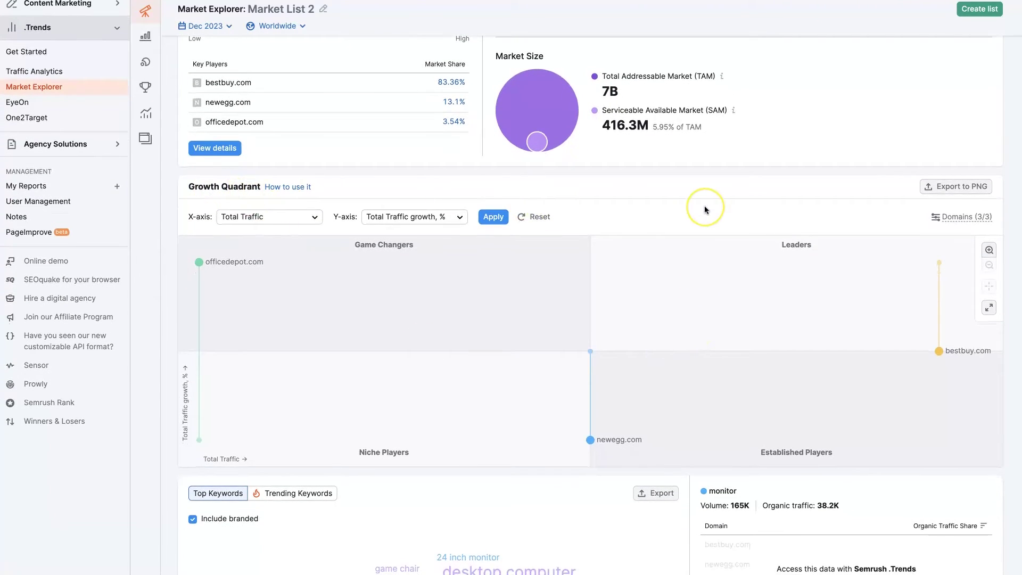
scroll(704, 205, "down", 1)
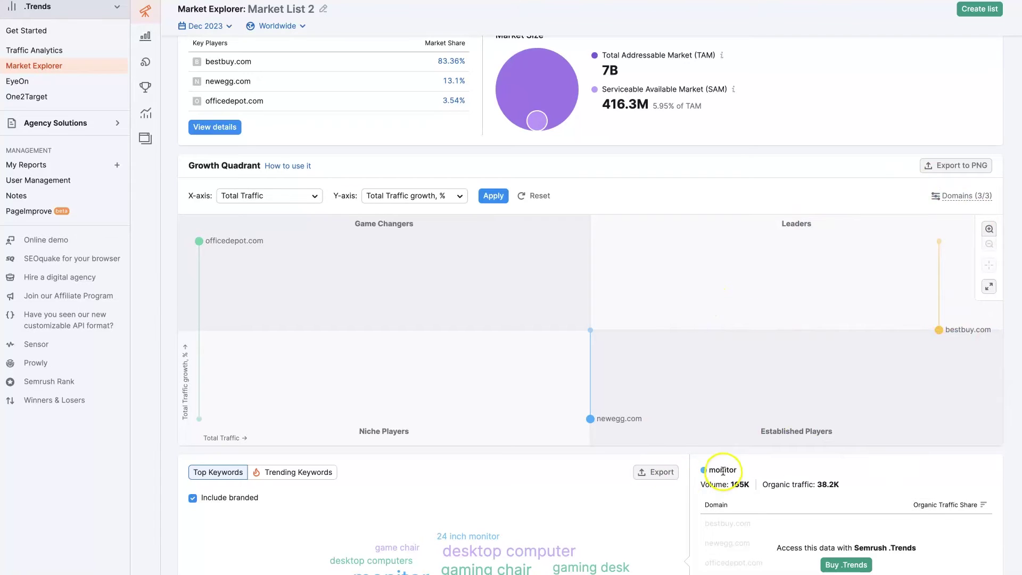
scroll(653, 309, "down", 5)
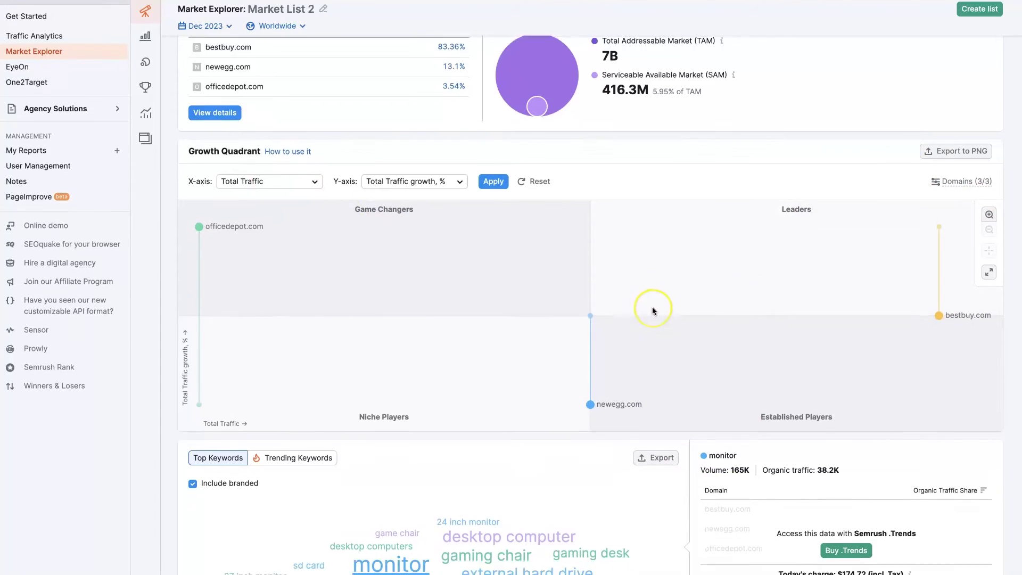
left_click(642, 309)
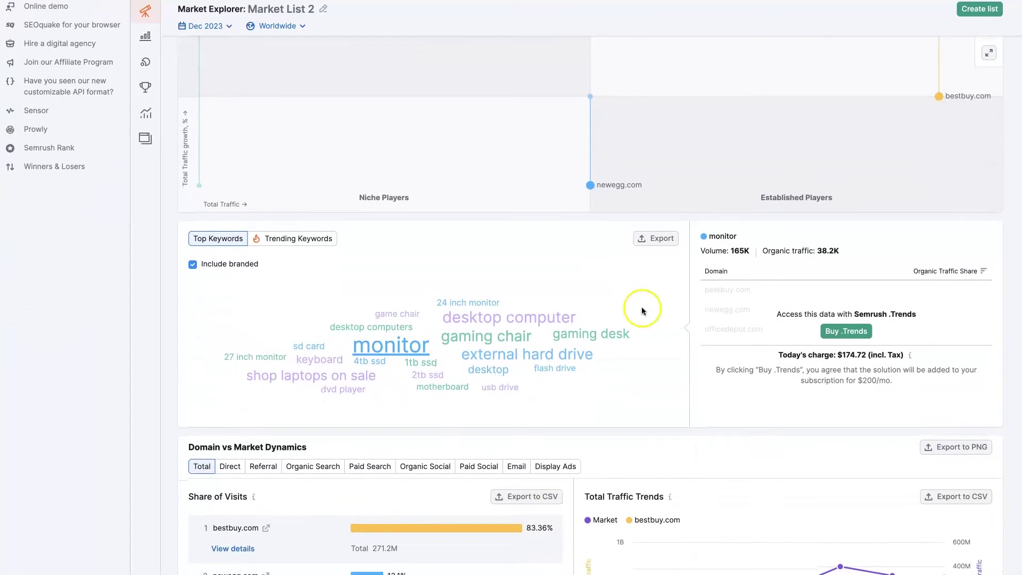
scroll(362, 314, "up", 1)
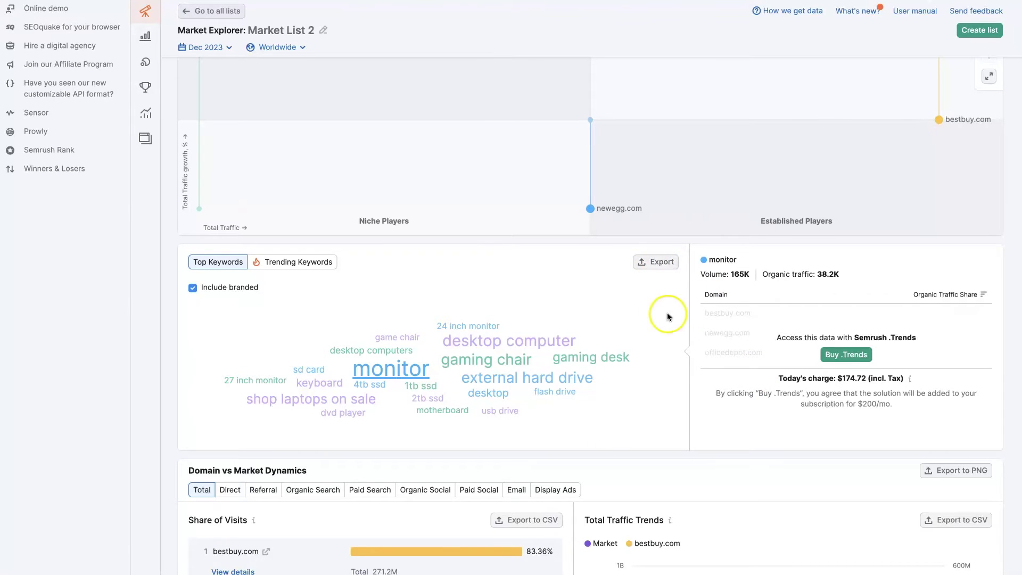
- Bring Domain vs Market Dynamics into view and read the traffic trend values
scroll(666, 312, "down", 6)
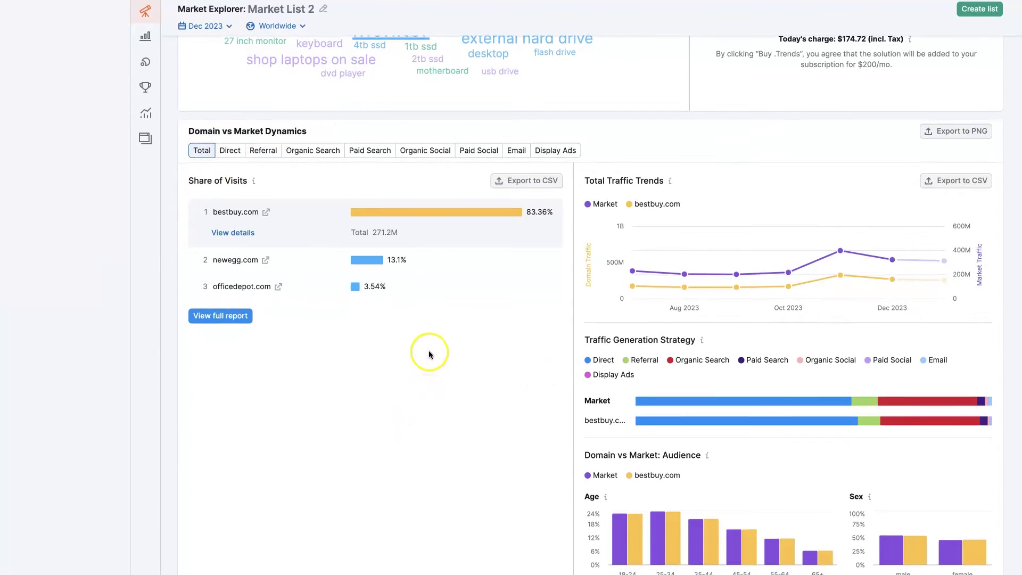
scroll(429, 352, "down", 1)
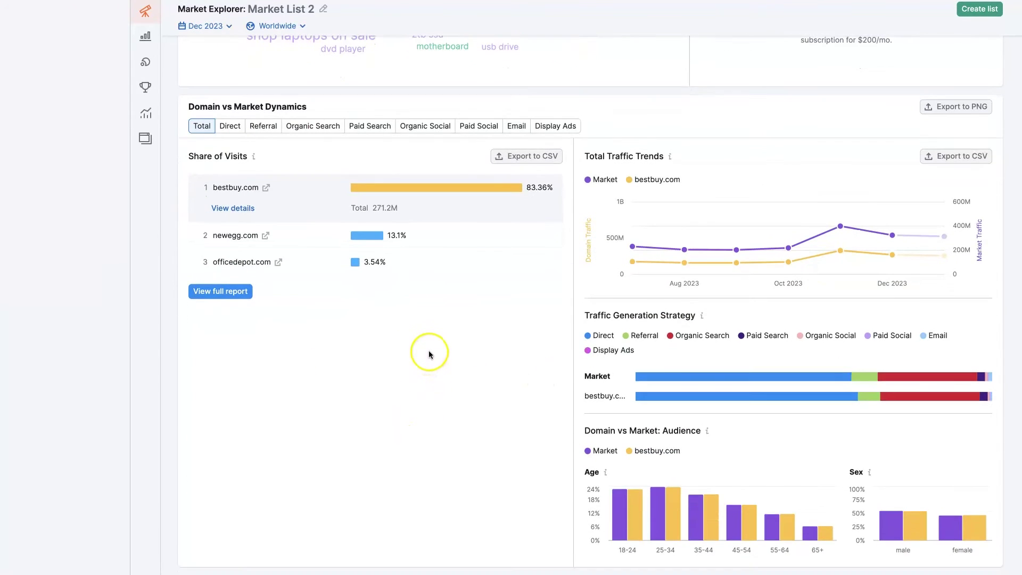
left_click(530, 189)
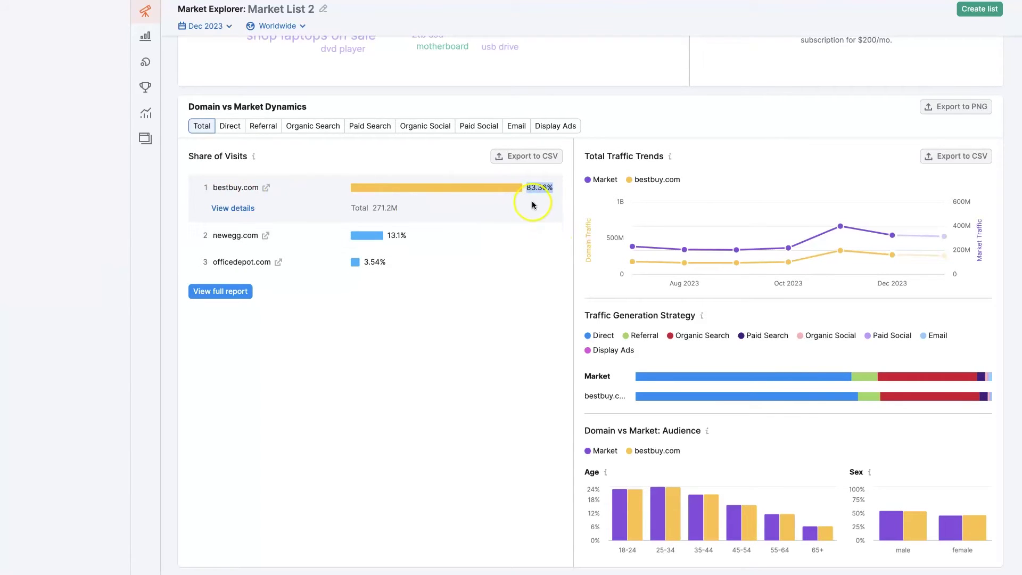
mouse_move(769, 235)
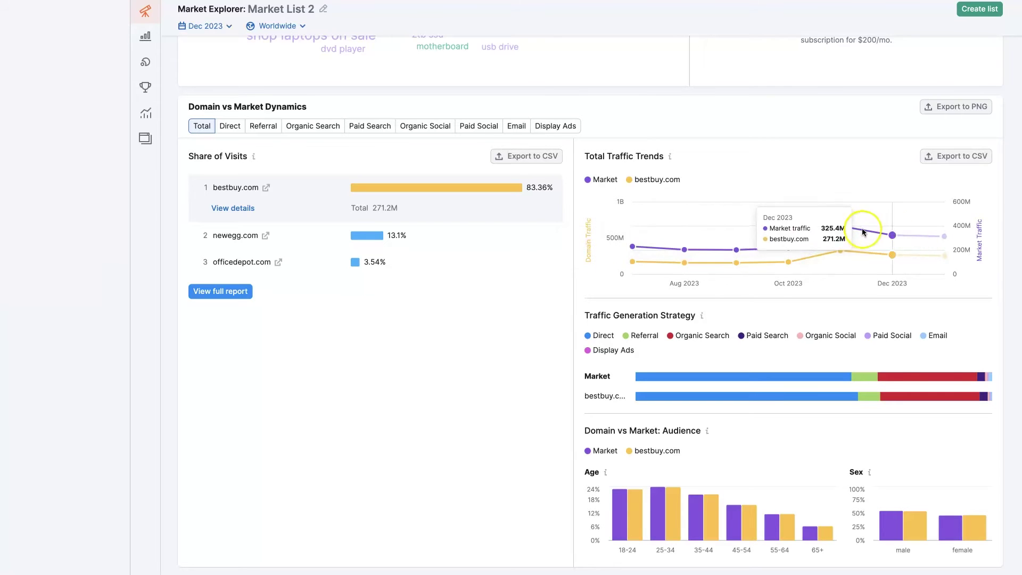
- Read the Traffic Generation Strategy channel mix values
scroll(905, 264, "down", 1)
scroll(905, 264, "down", 1)
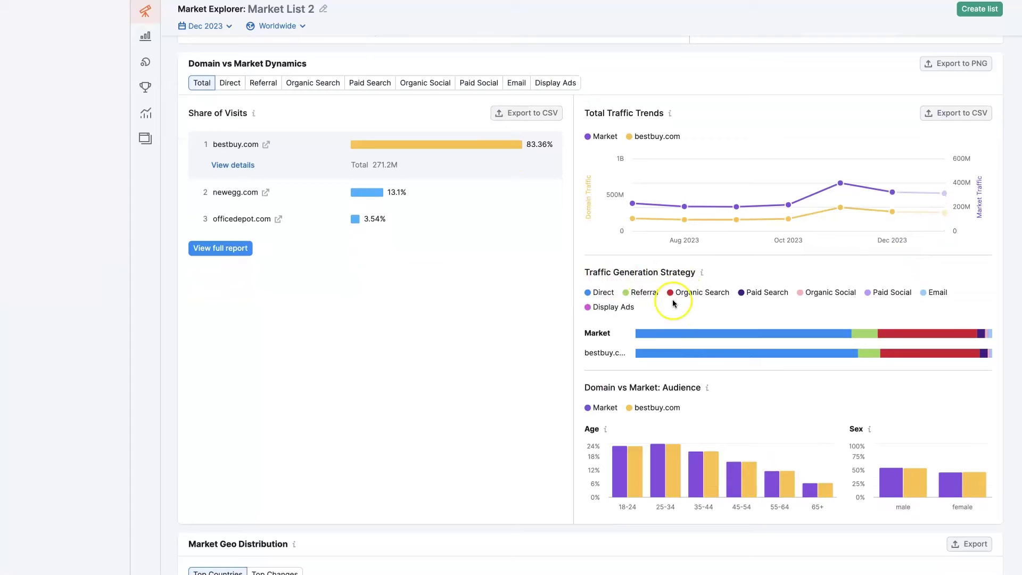
mouse_move(749, 334)
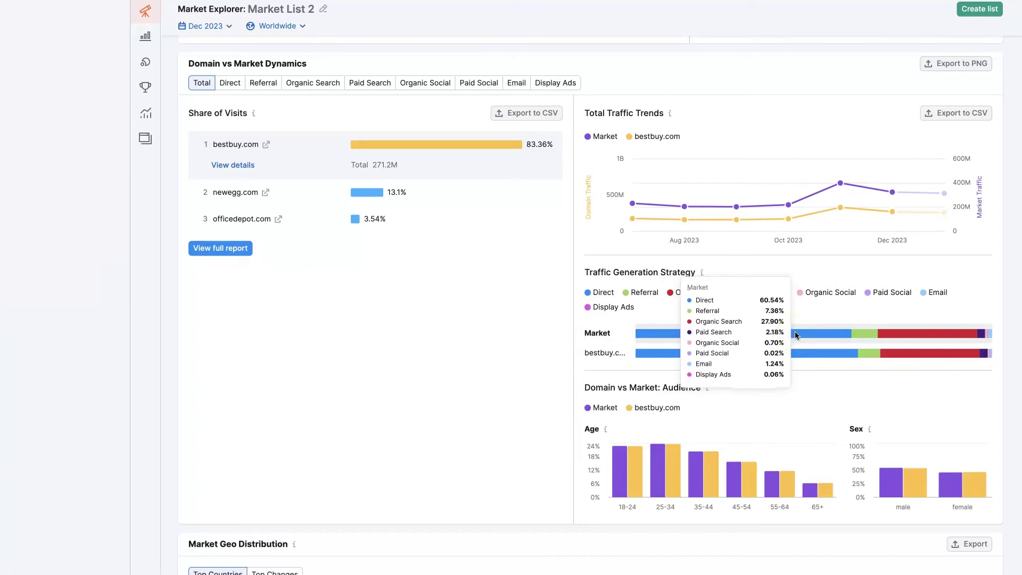
left_click(870, 330)
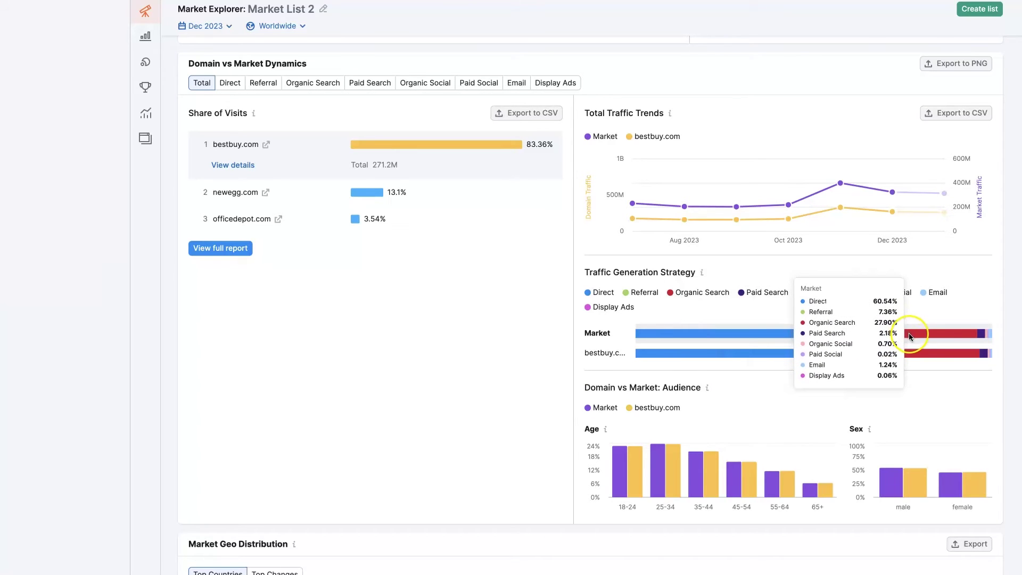
- Check the audience Age bars one by one for their values
scroll(598, 346, "down", 3)
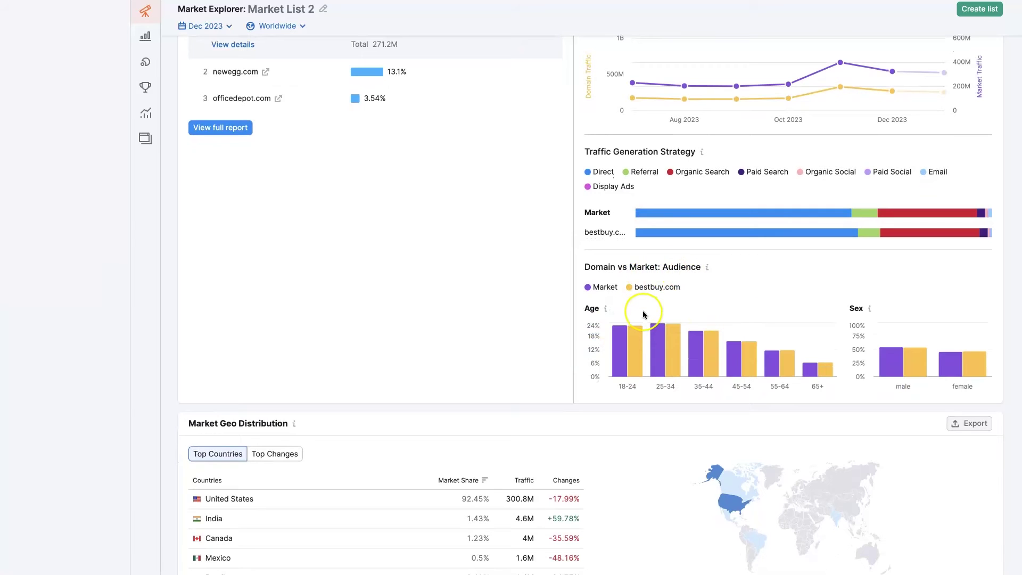
mouse_move(628, 353)
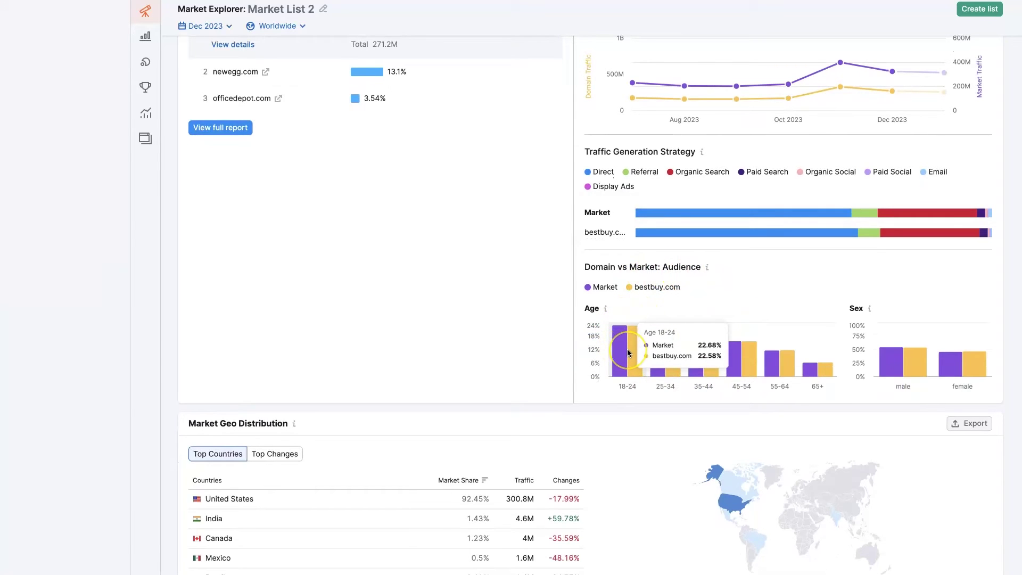
mouse_move(664, 354)
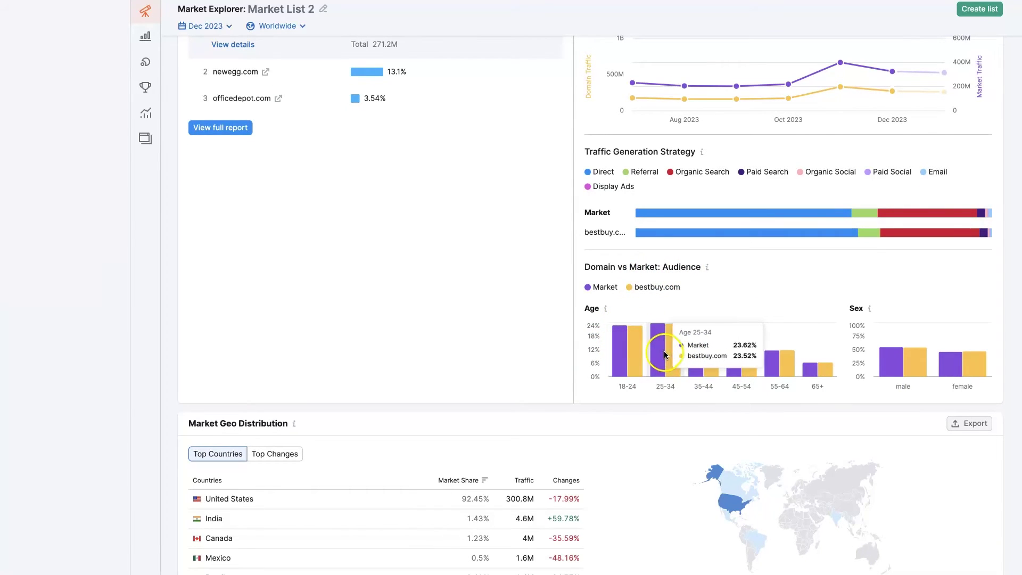
mouse_move(712, 357)
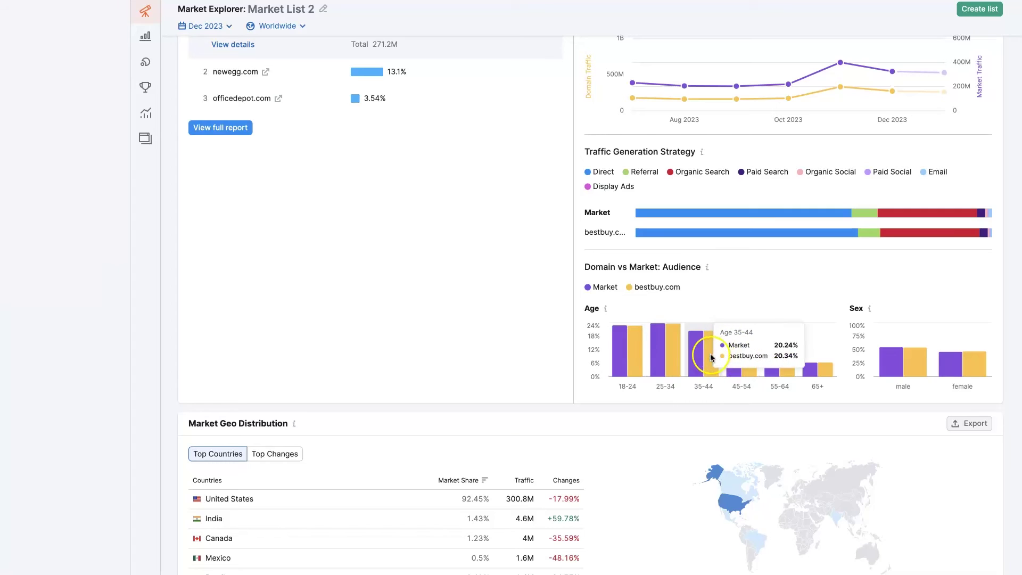
mouse_move(796, 359)
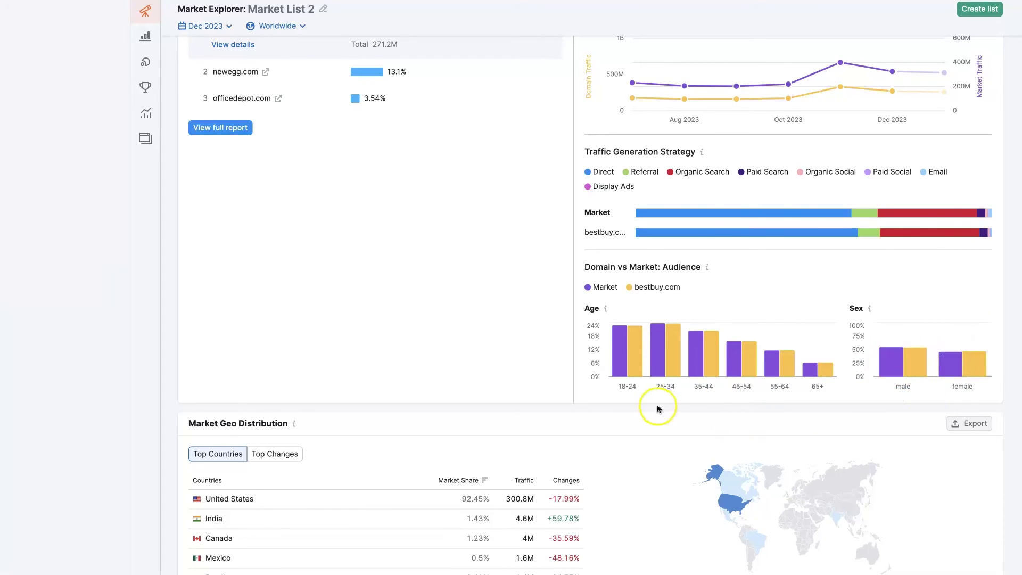
- Scroll through Market Geo Distribution and Market Traffic to the footer, then back up
scroll(507, 306, "down", 1)
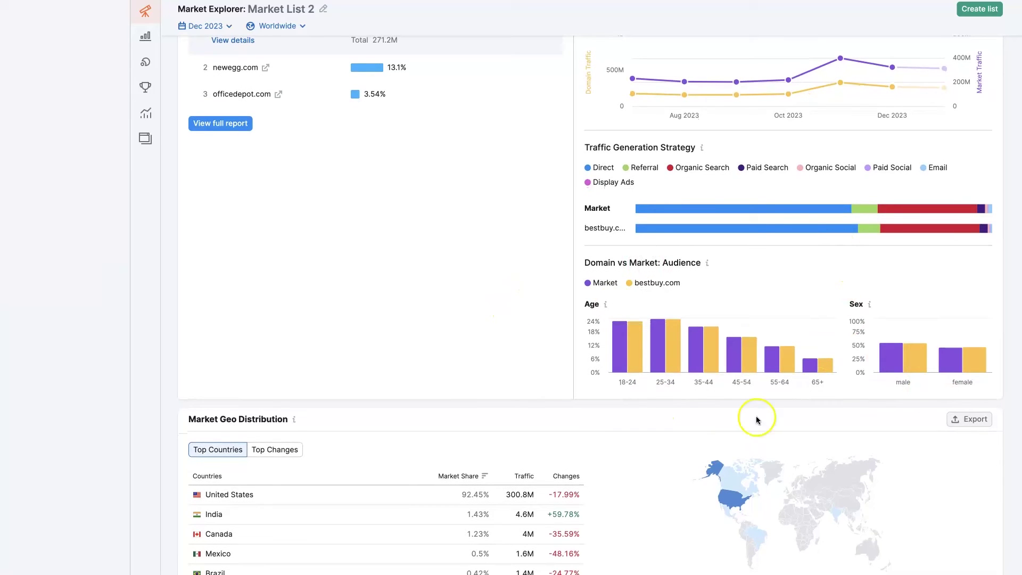
scroll(546, 294, "down", 2)
scroll(564, 279, "down", 1)
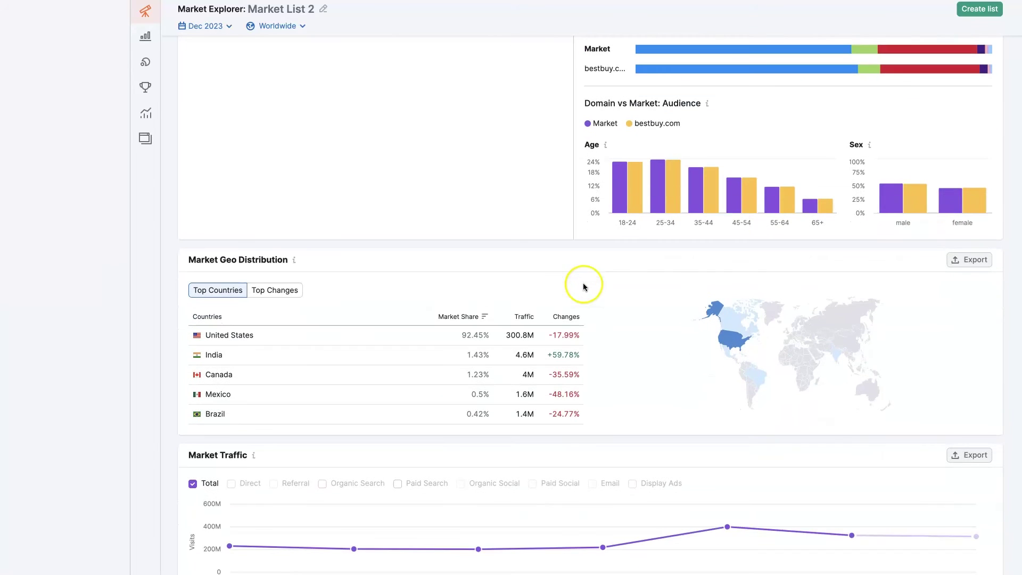
scroll(596, 278, "down", 1)
scroll(597, 278, "down", 1)
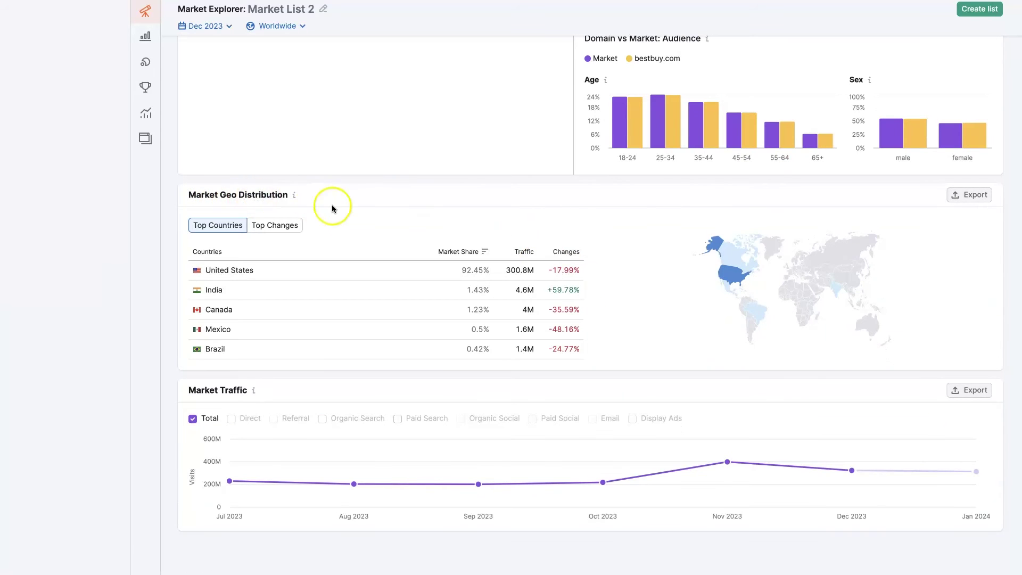
scroll(634, 229, "down", 1)
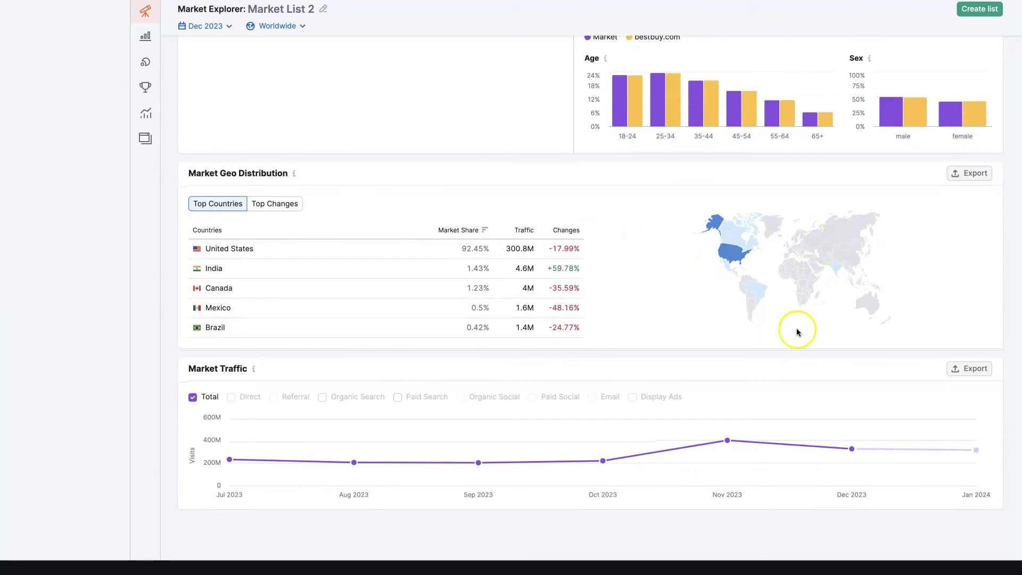
scroll(686, 294, "down", 3)
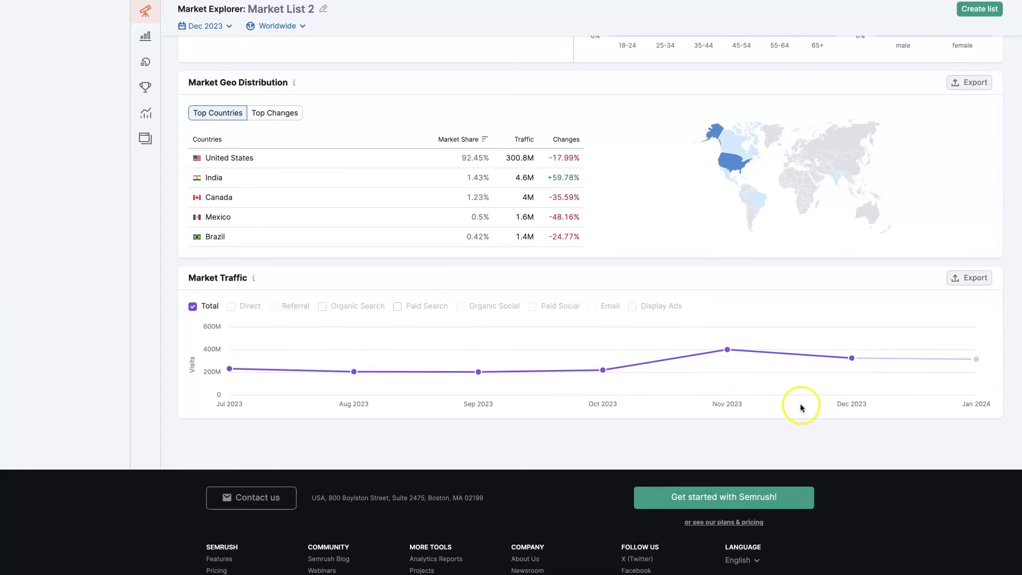
scroll(799, 403, "up", 15)
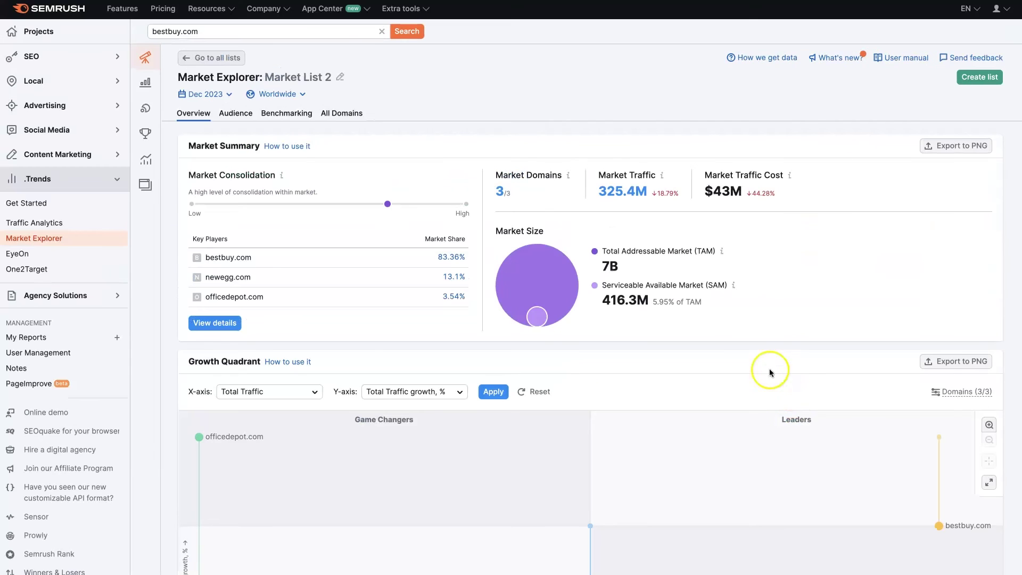